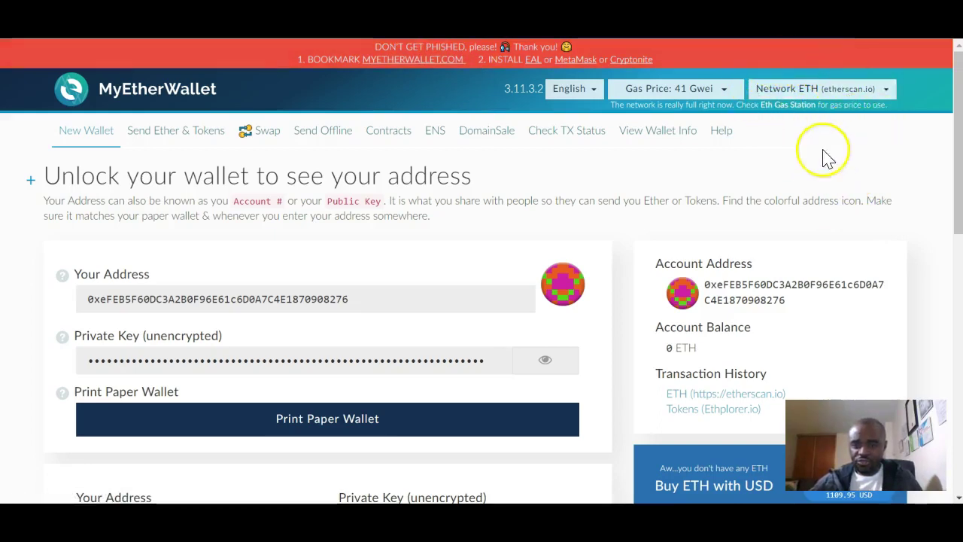
# Switch MyEtherWallet's network to ETH (etherscan.io) from the header Network dropdown.
pyautogui.click(886, 100)
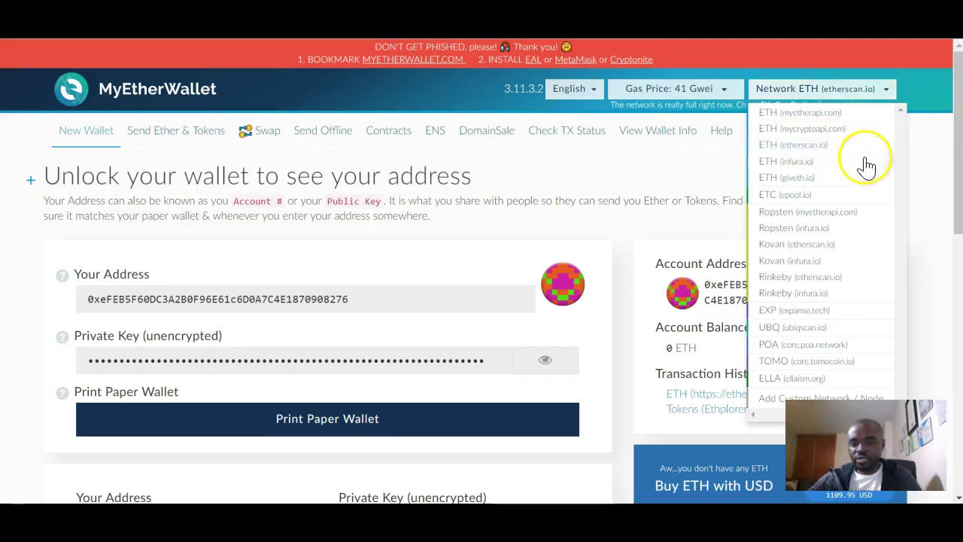
pyautogui.click(832, 149)
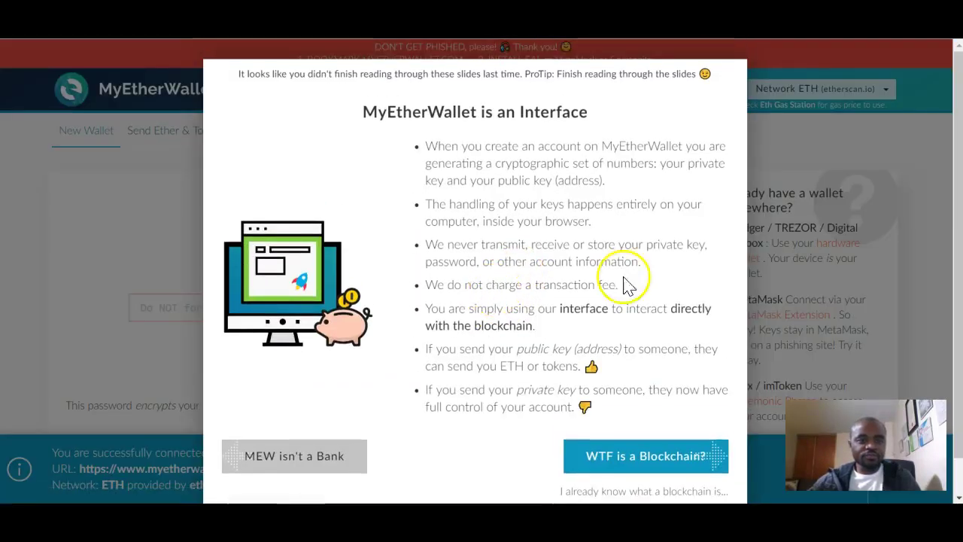
# Close the 'MyEtherWallet is an Interface' intro slide to reveal the Create New Wallet page.
pyautogui.click(807, 146)
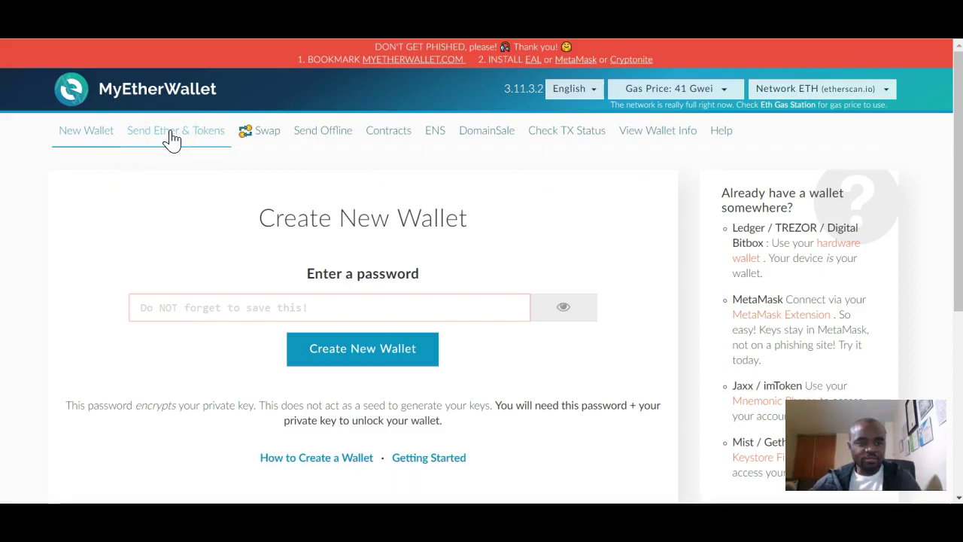
# Go to the Send Ether & Tokens page, then switch to the PowerPoint 'Accessing MyEtherWallet' slide.
pyautogui.click(172, 136)
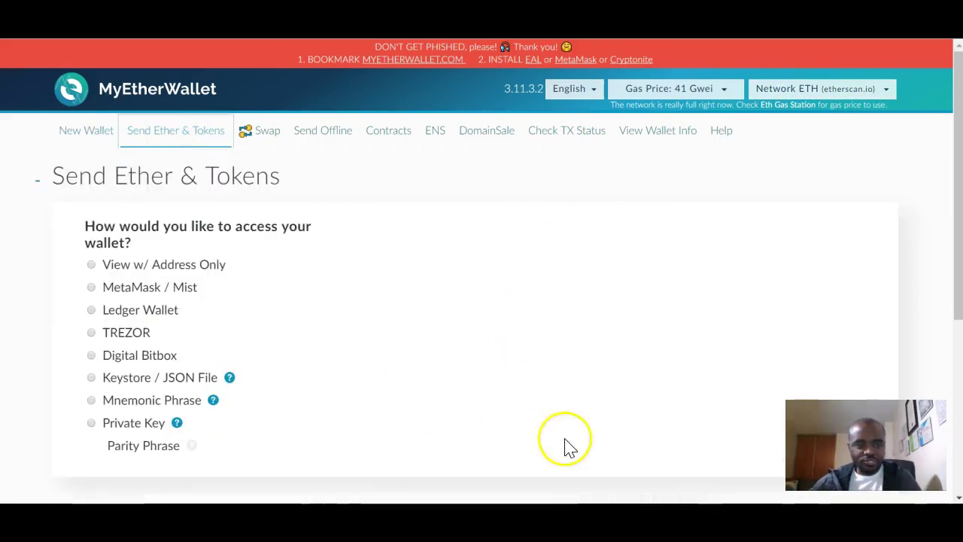
pyautogui.hotkey('alt', 'Tab')
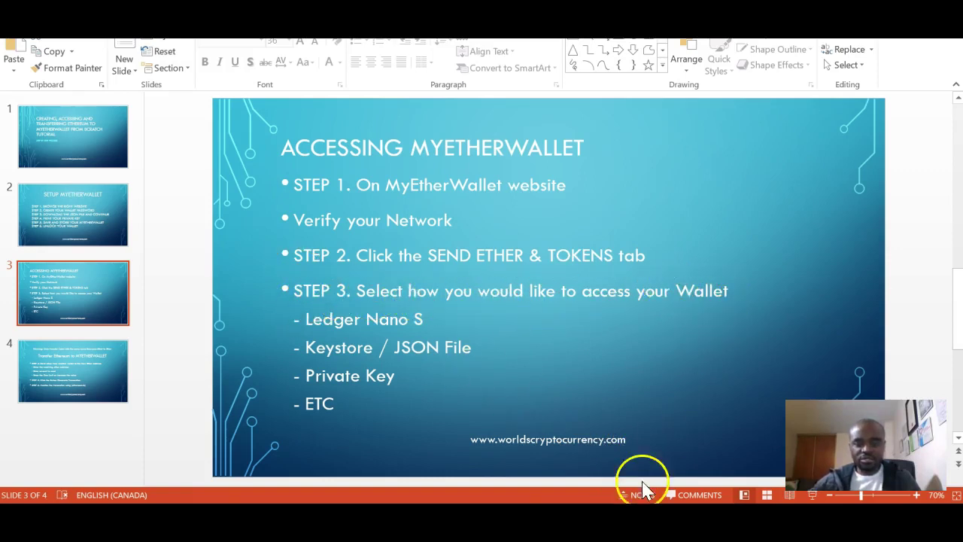
# Return from PowerPoint to the MyEtherWallet Send Ether & Tokens page.
pyautogui.click(264, 515)
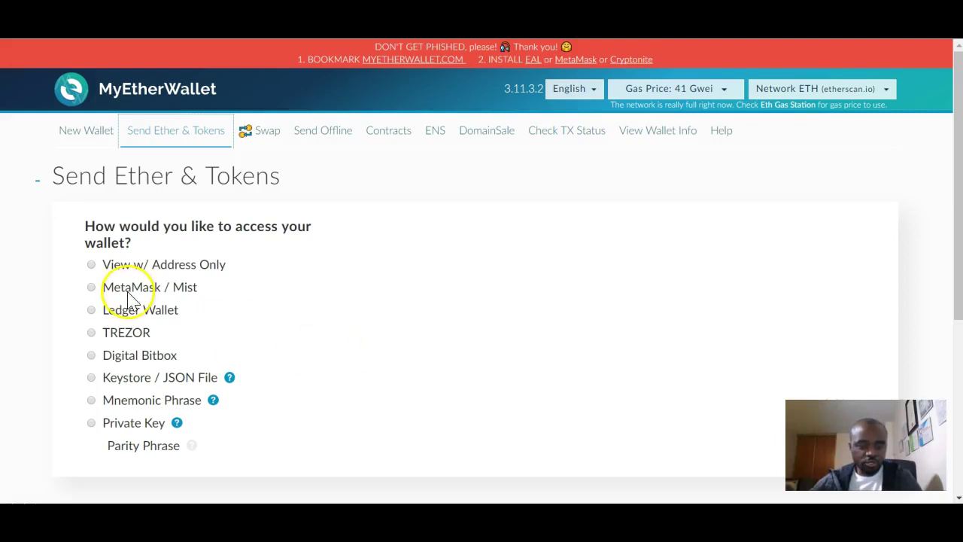
# Select Keystore / JSON File as the way to access the wallet.
pyautogui.click(92, 377)
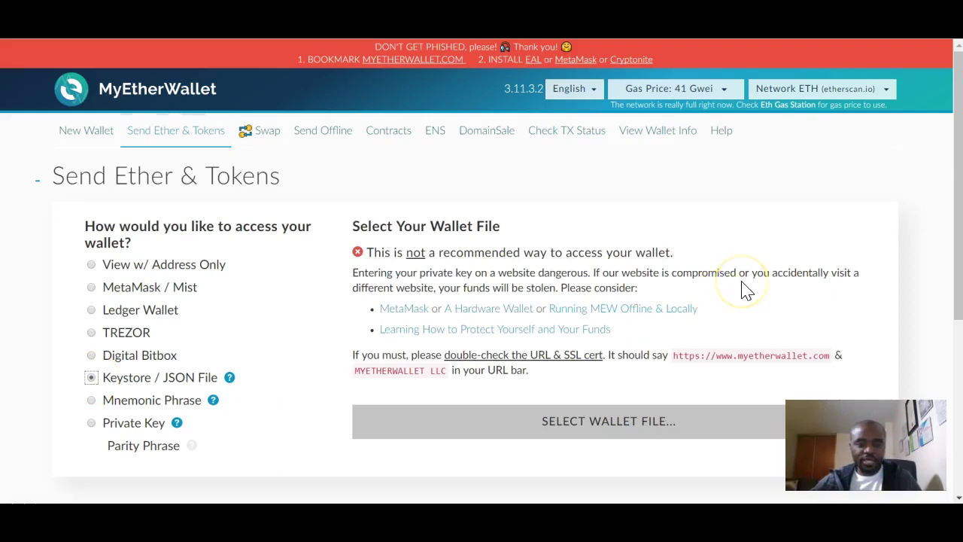
pyautogui.scroll(-1, 745, 290)
pyautogui.scroll(-1, 743, 291)
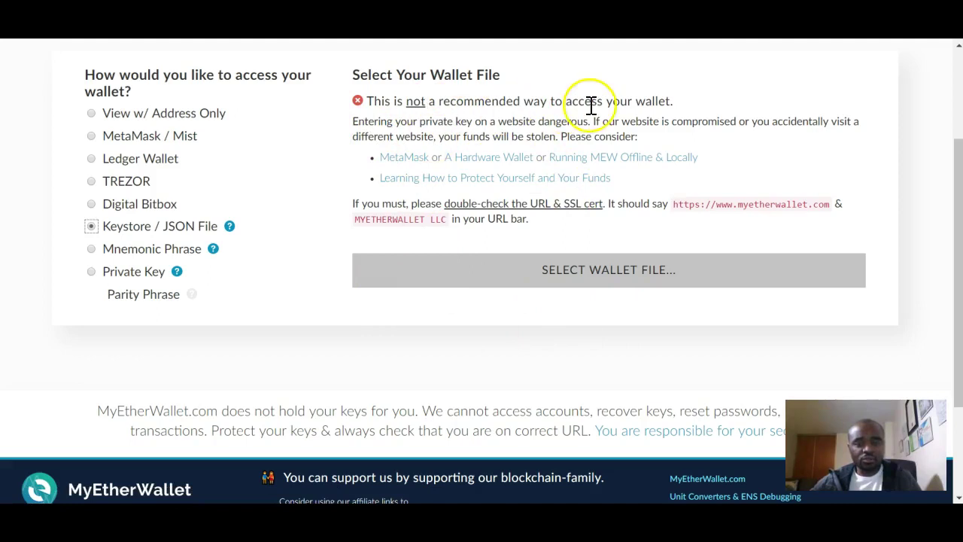
pyautogui.click(321, 157)
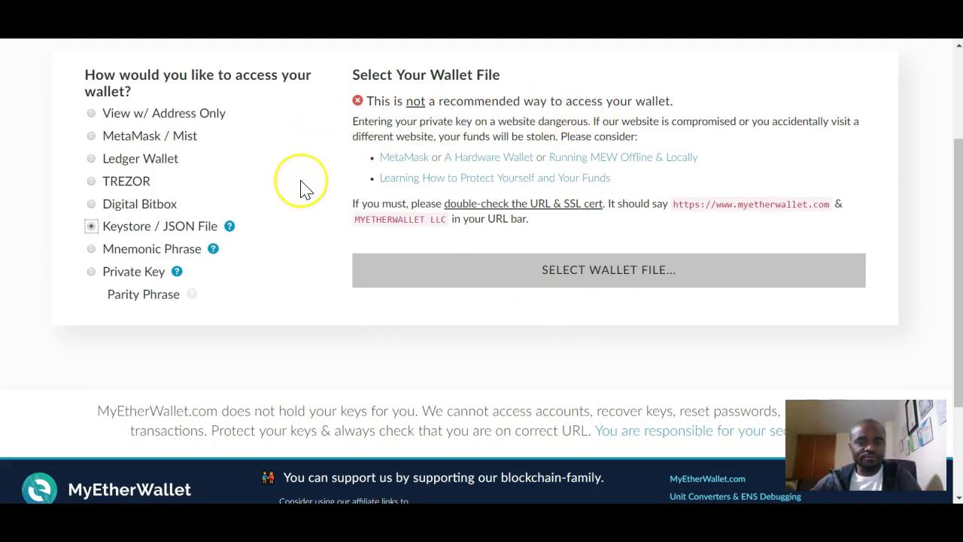
pyautogui.click(253, 170)
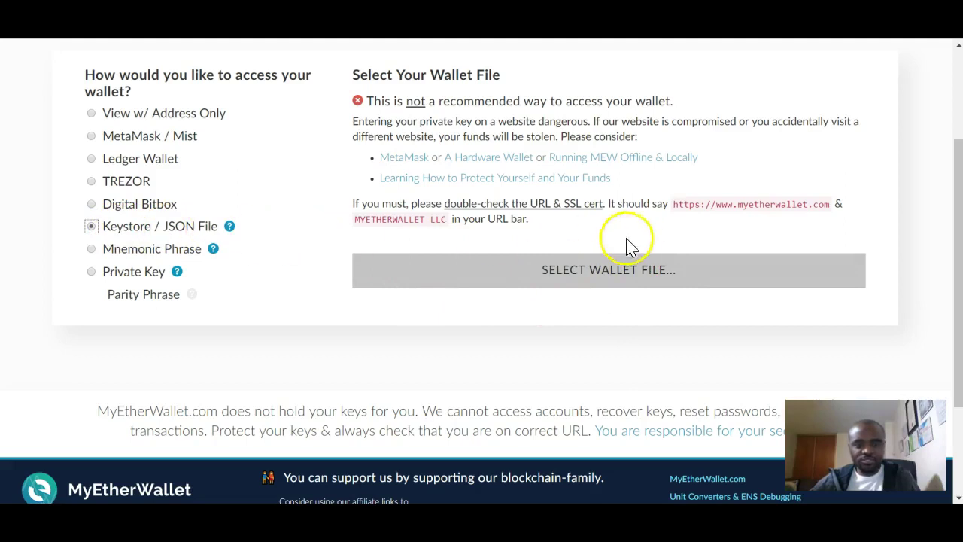
# Load the UTC-- keystore file from the Downloads folder as the wallet file.
pyautogui.click(615, 274)
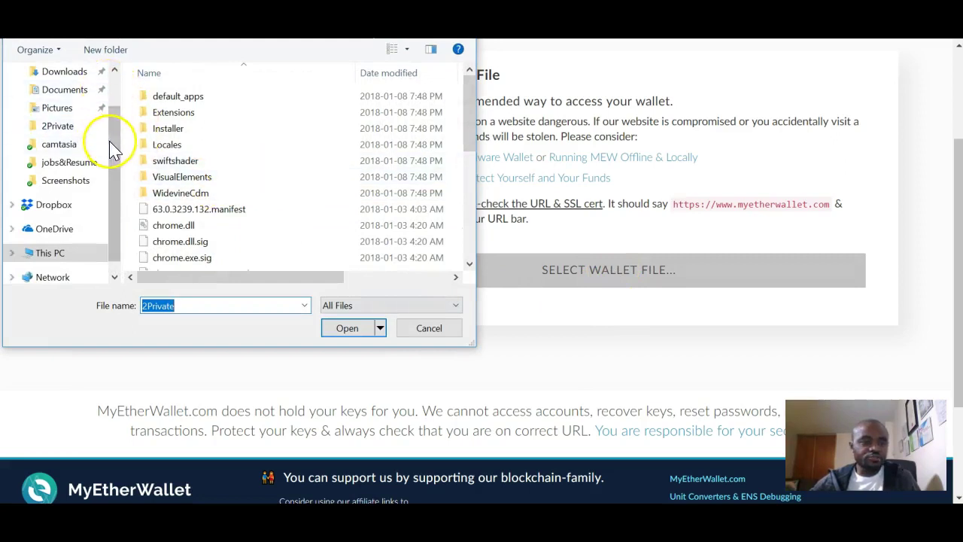
pyautogui.scroll(1, 106, 98)
pyautogui.click(67, 124)
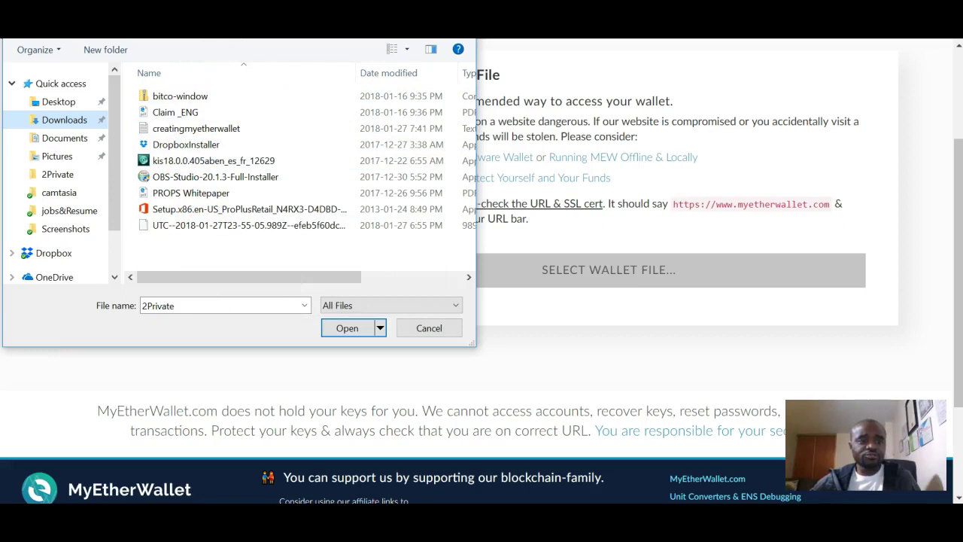
pyautogui.click(253, 228)
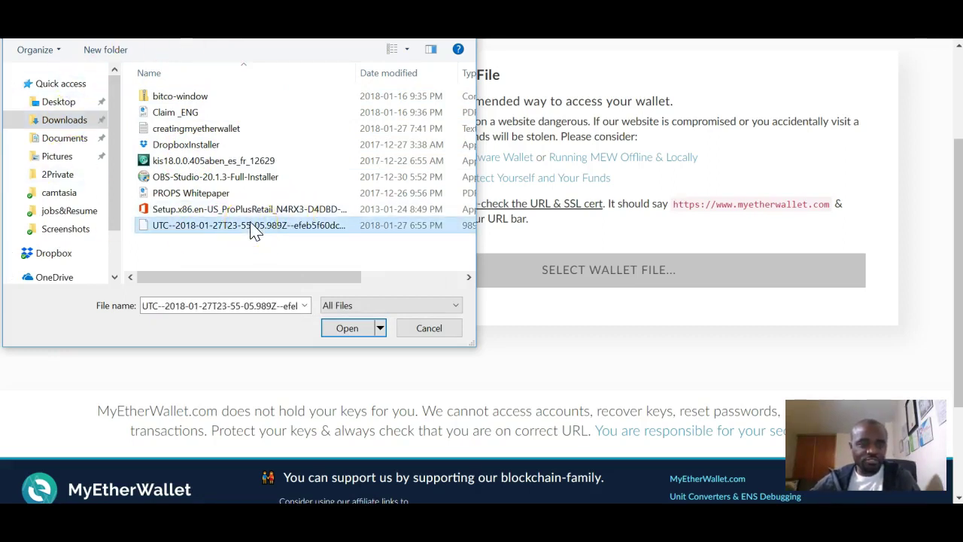
pyautogui.click(345, 329)
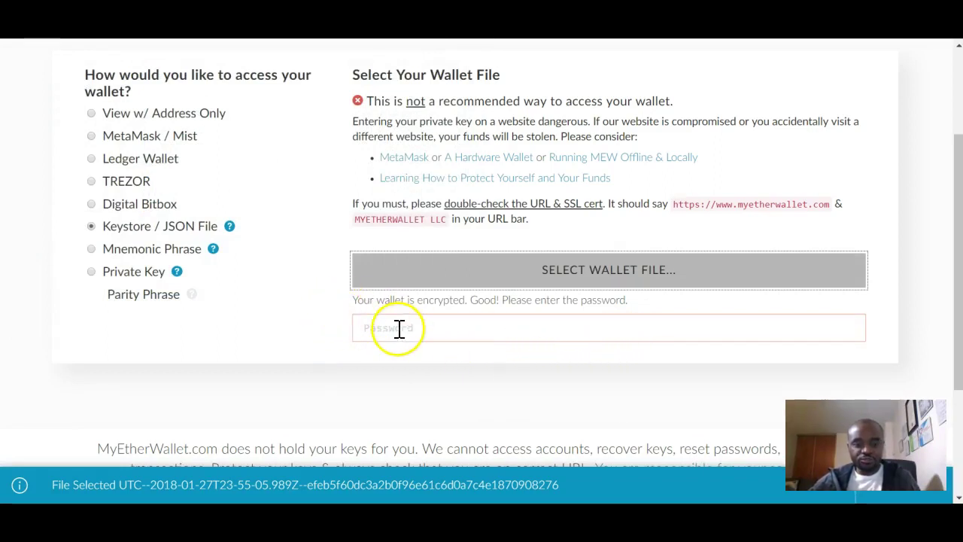
# Enter the wallet password and unlock the keystore wallet.
pyautogui.click(480, 328)
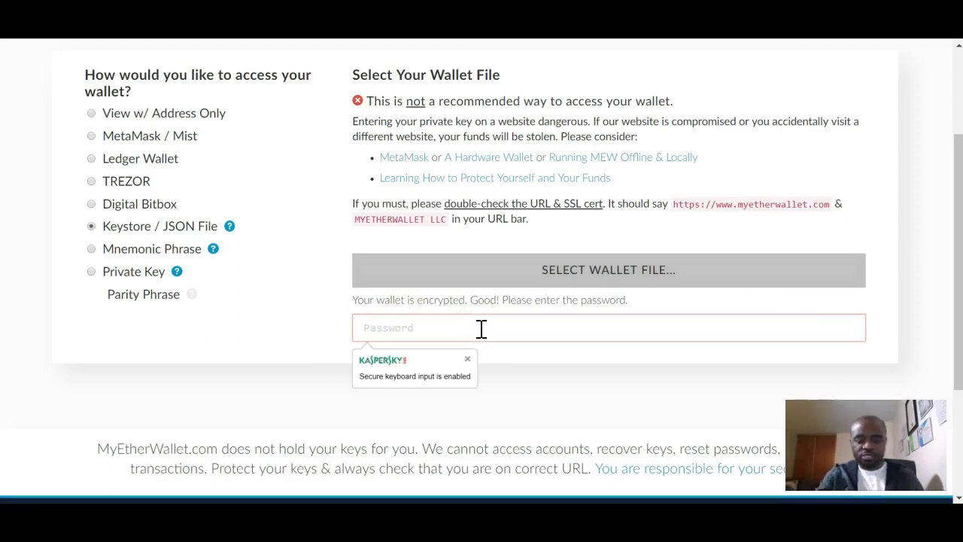
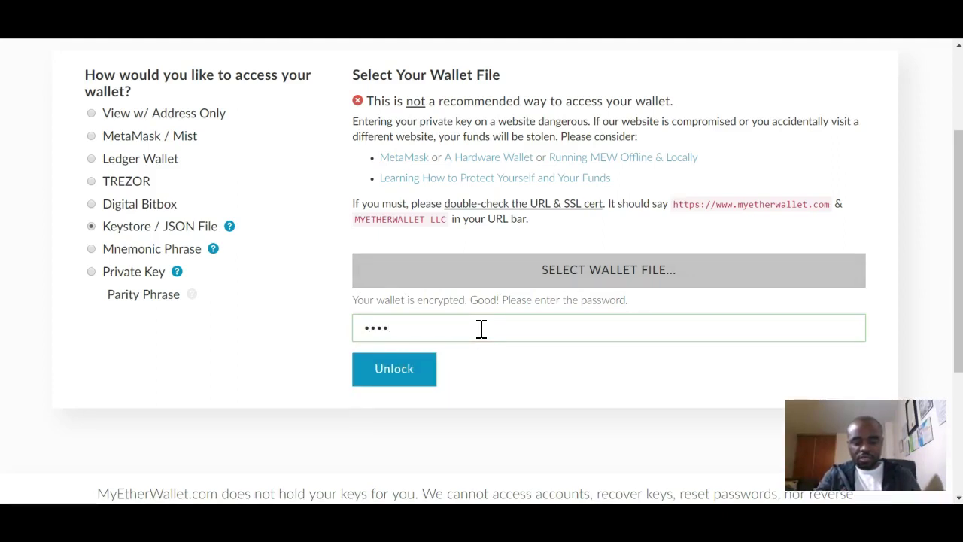
pyautogui.click(394, 373)
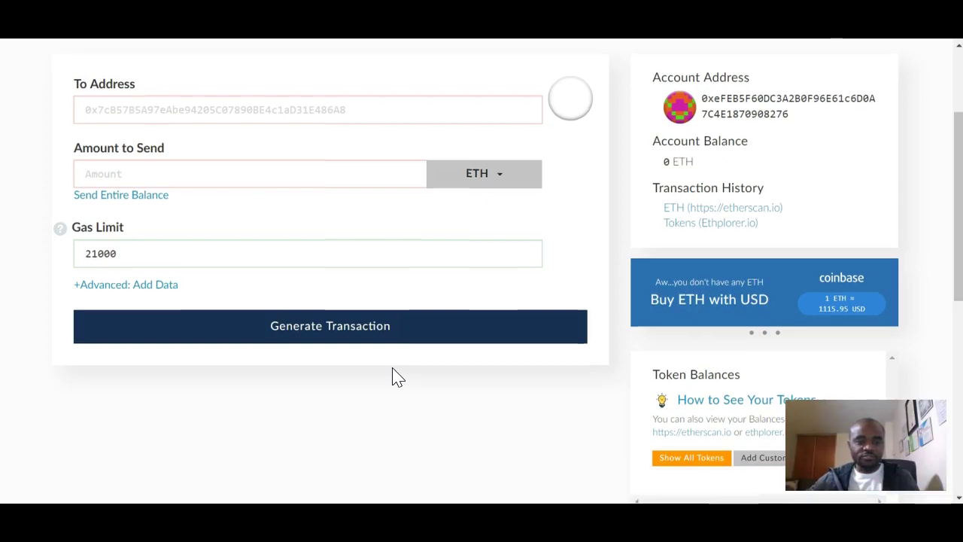
pyautogui.scroll(3, 397, 376)
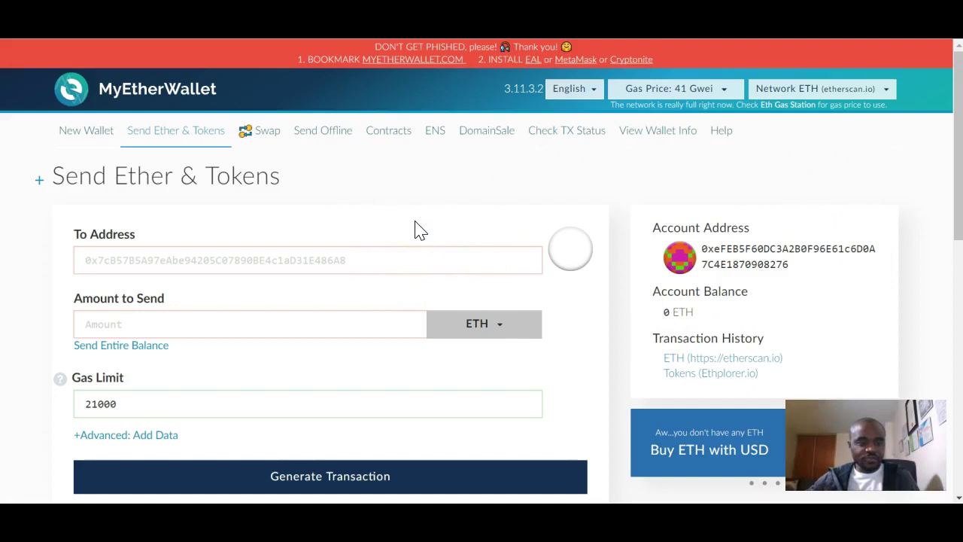
pyautogui.scroll(-1, 419, 231)
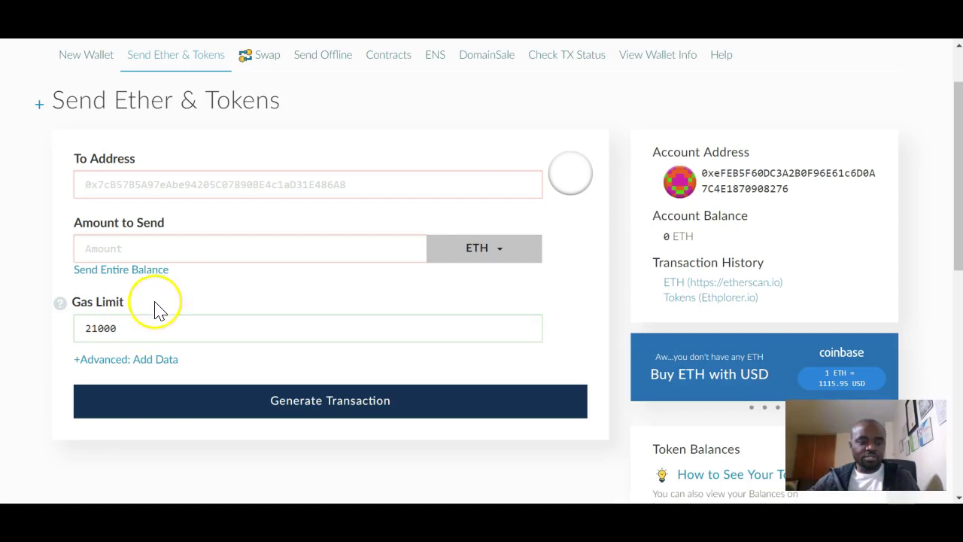
# Replace the 21000 gas limit with 90000 and reveal the Advanced: Add Data field.
pyautogui.moveTo(125, 326); pyautogui.dragTo(67, 332)
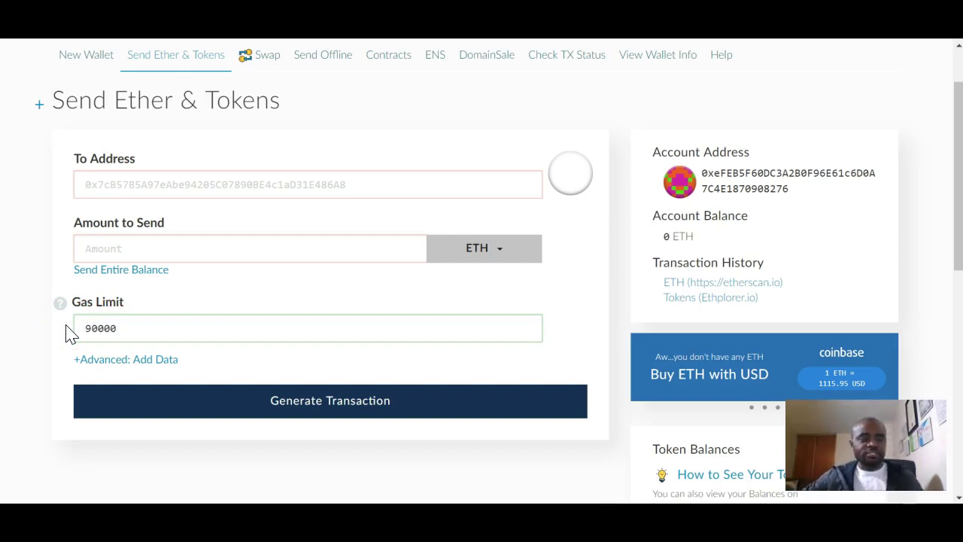
pyautogui.write('90000')
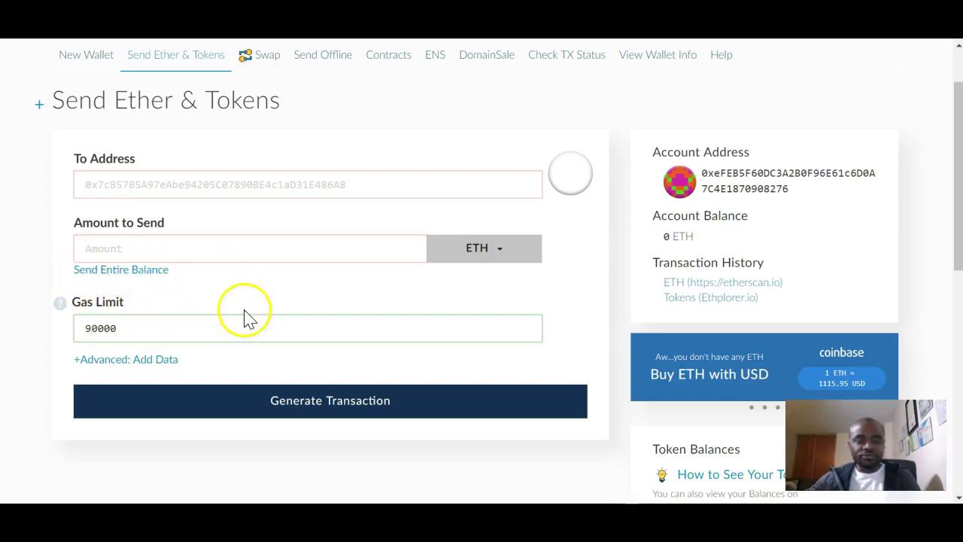
pyautogui.click(120, 369)
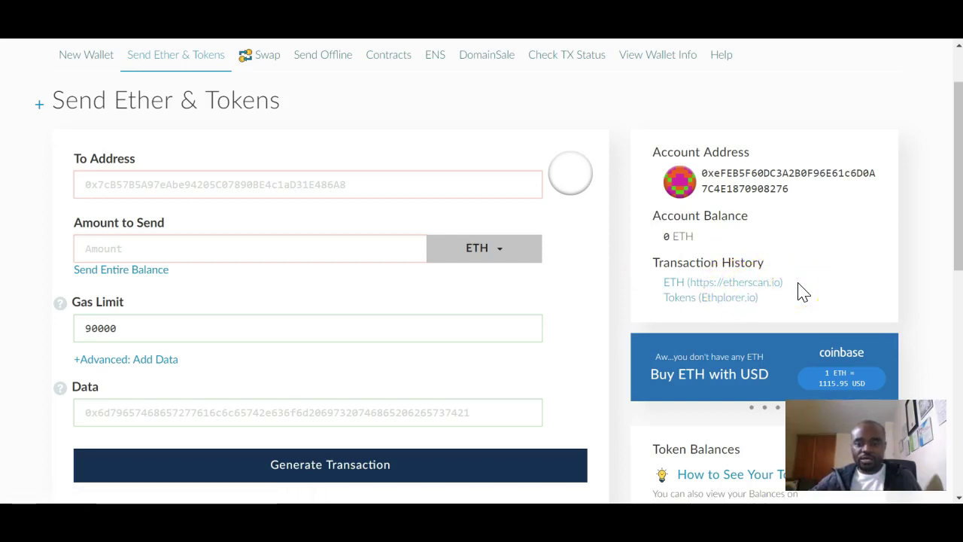
pyautogui.scroll(1, 804, 292)
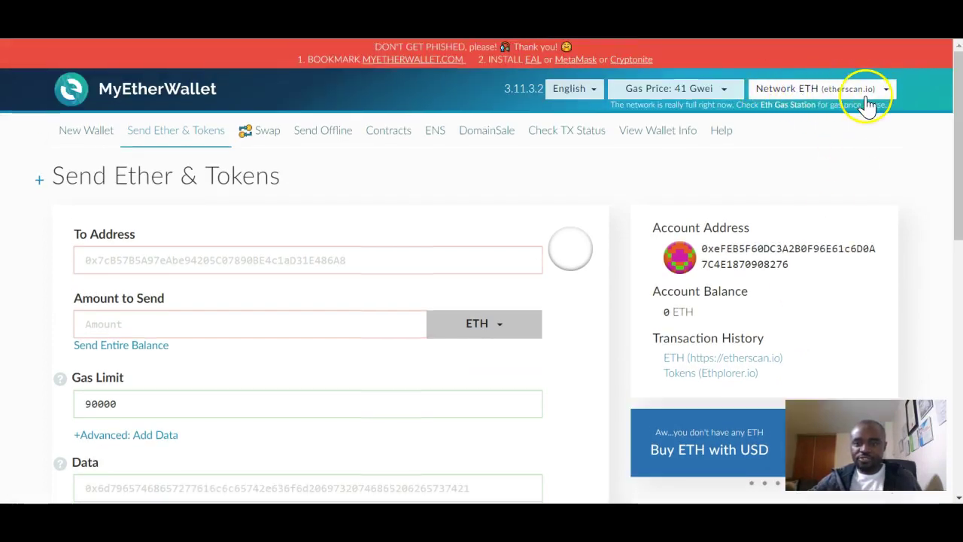
pyautogui.scroll(-2, 817, 275)
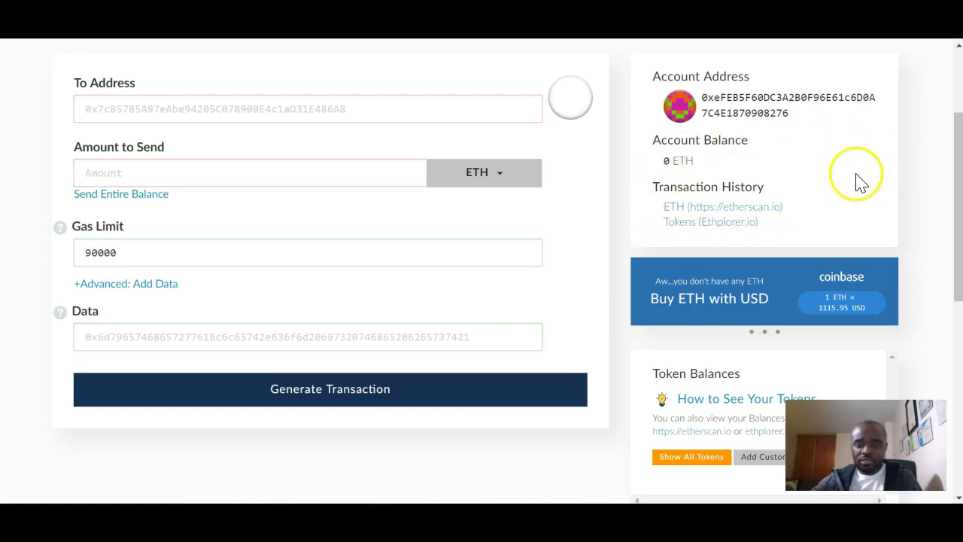
pyautogui.scroll(-3, 858, 184)
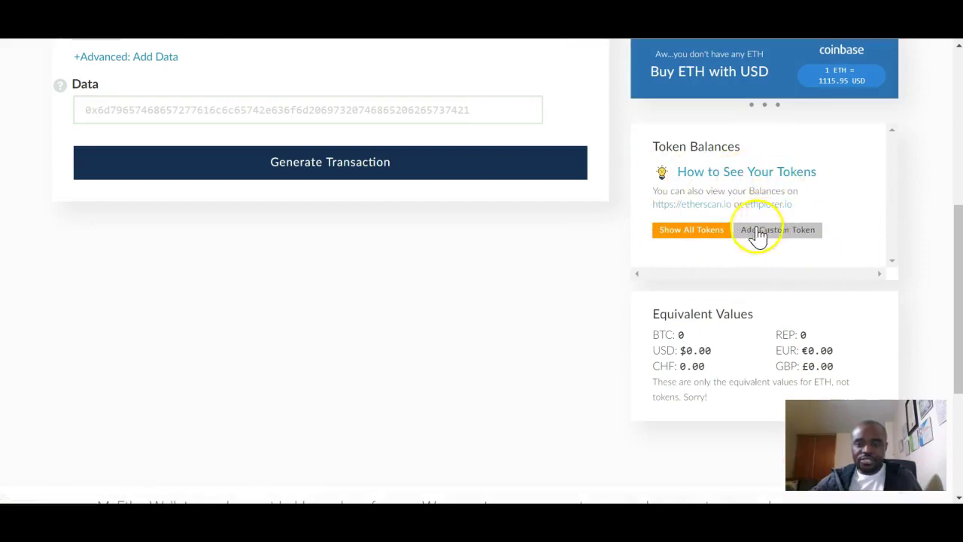
# Show all tokens in the Token Balances panel and scroll down the full list.
pyautogui.click(691, 237)
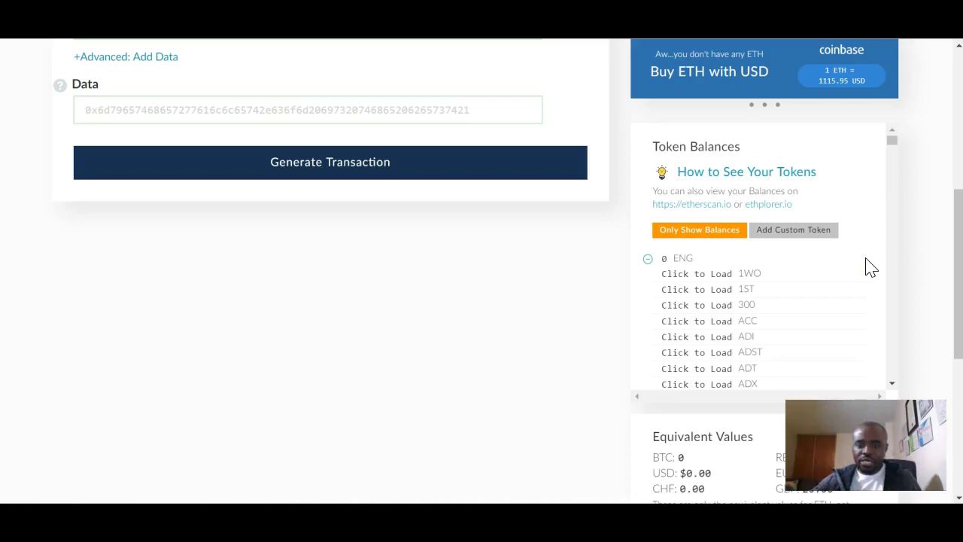
pyautogui.scroll(-1, 871, 267)
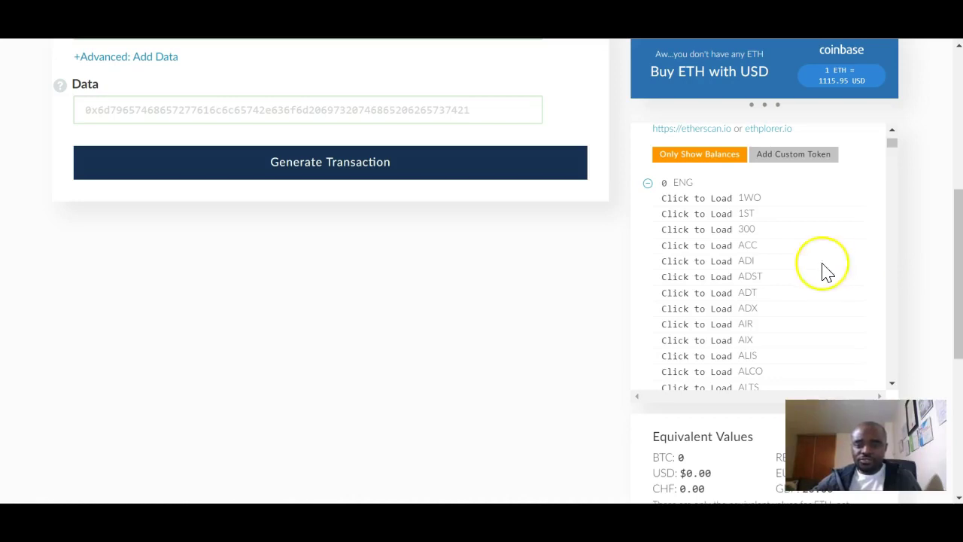
pyautogui.scroll(-1, 826, 228)
pyautogui.scroll(-2, 825, 228)
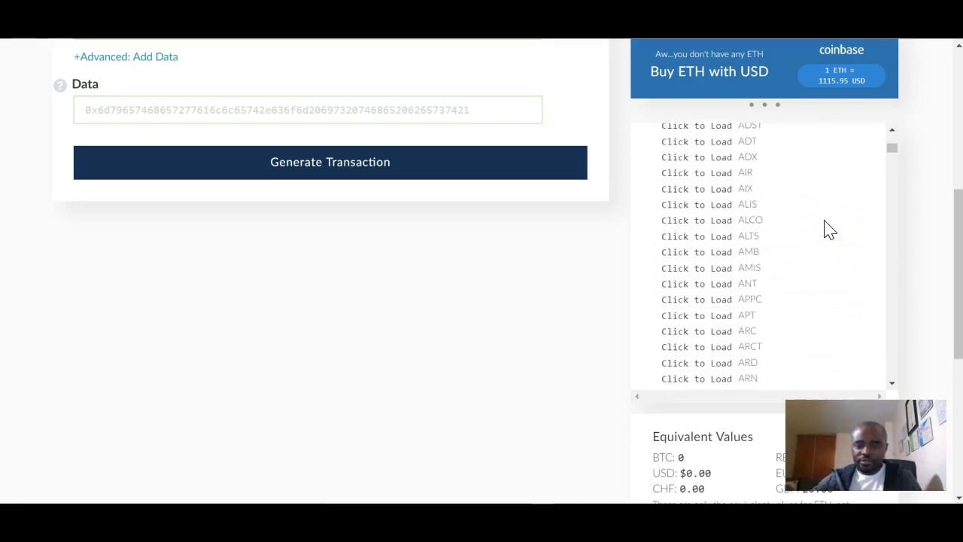
pyautogui.scroll(-3, 825, 228)
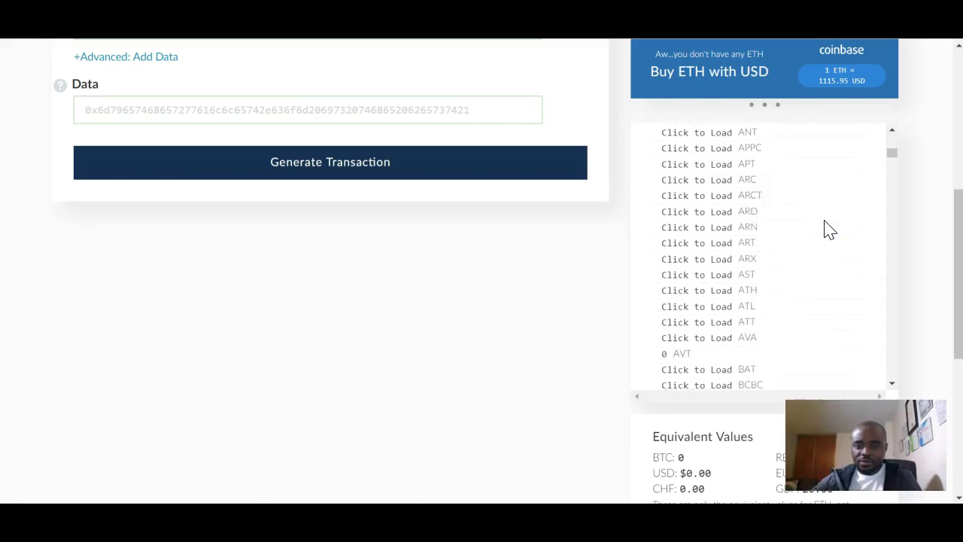
# Load the BAT token's balance, then continue down the token list.
pyautogui.click(769, 224)
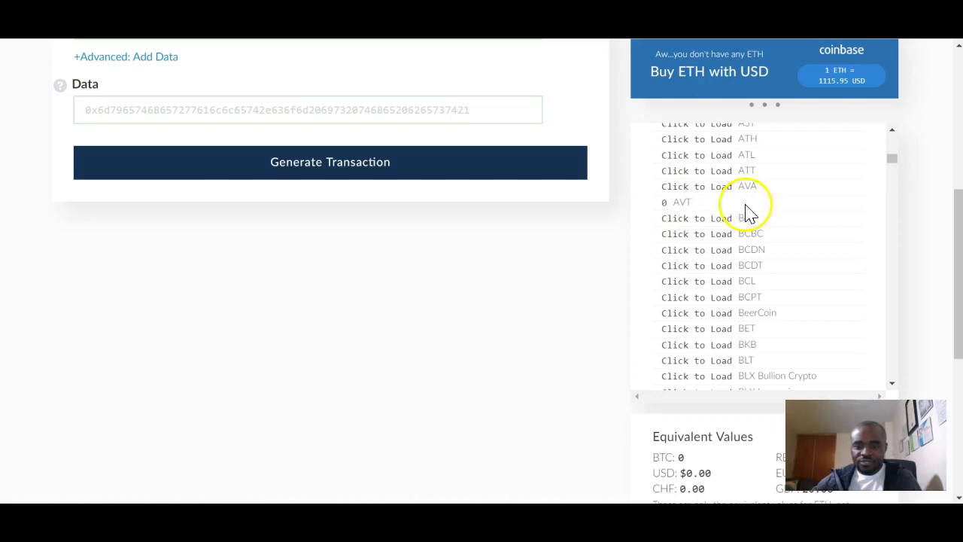
pyautogui.scroll(-2, 825, 228)
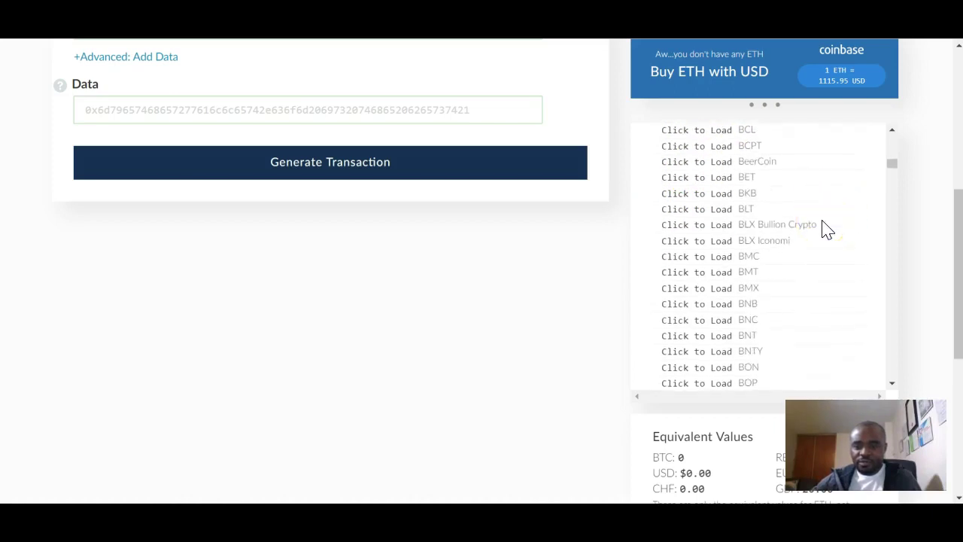
pyautogui.scroll(-2, 825, 228)
pyautogui.scroll(-4, 825, 228)
pyautogui.scroll(-5, 825, 228)
pyautogui.scroll(-5, 826, 228)
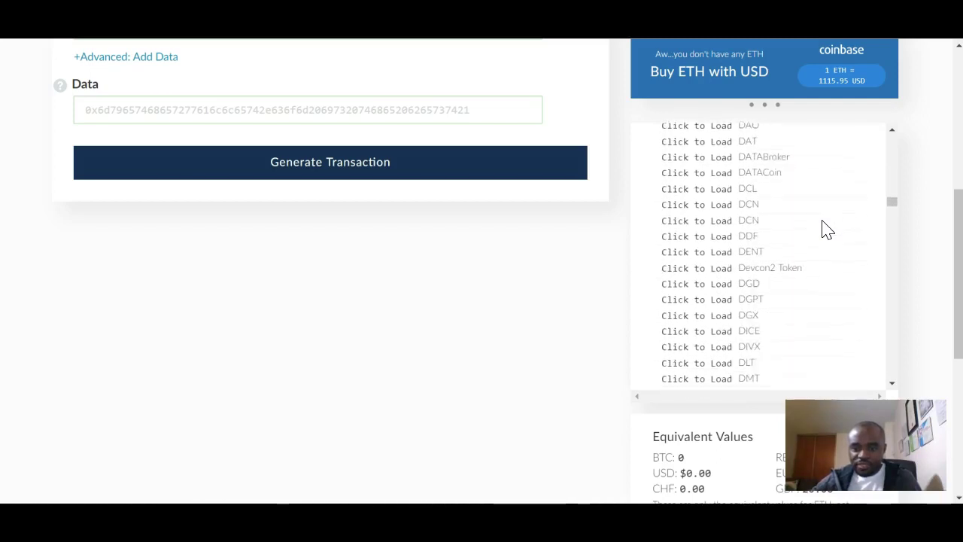
pyautogui.scroll(-4, 825, 228)
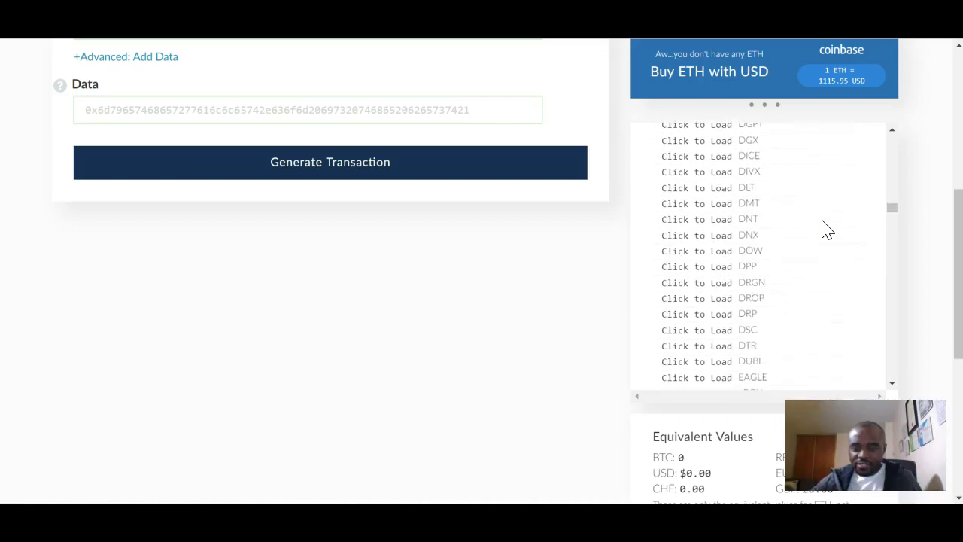
pyautogui.scroll(-3, 825, 228)
# Load the EOS token's balance and scroll through the rest of the token list.
pyautogui.scroll(-3, 825, 228)
pyautogui.click(668, 328)
pyautogui.scroll(-5, 818, 309)
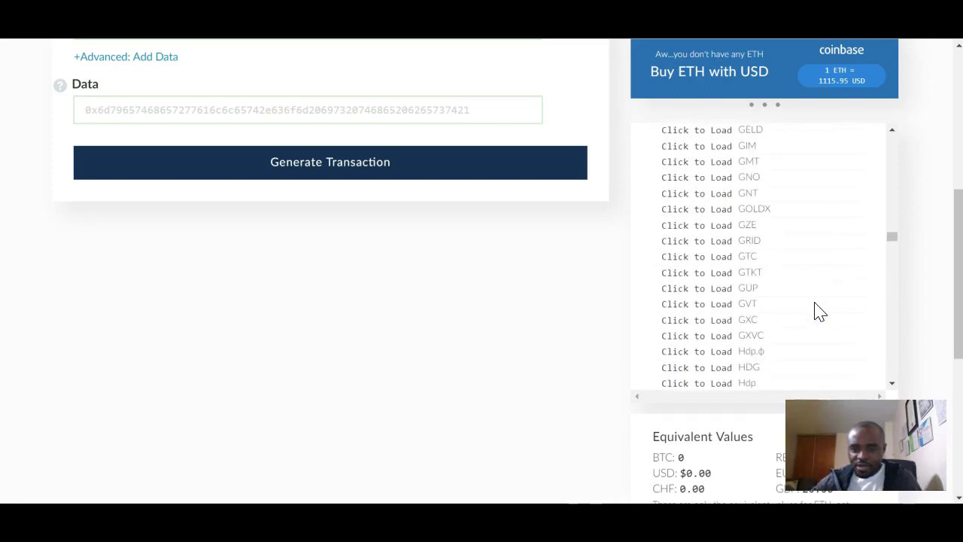
pyautogui.scroll(-2, 819, 312)
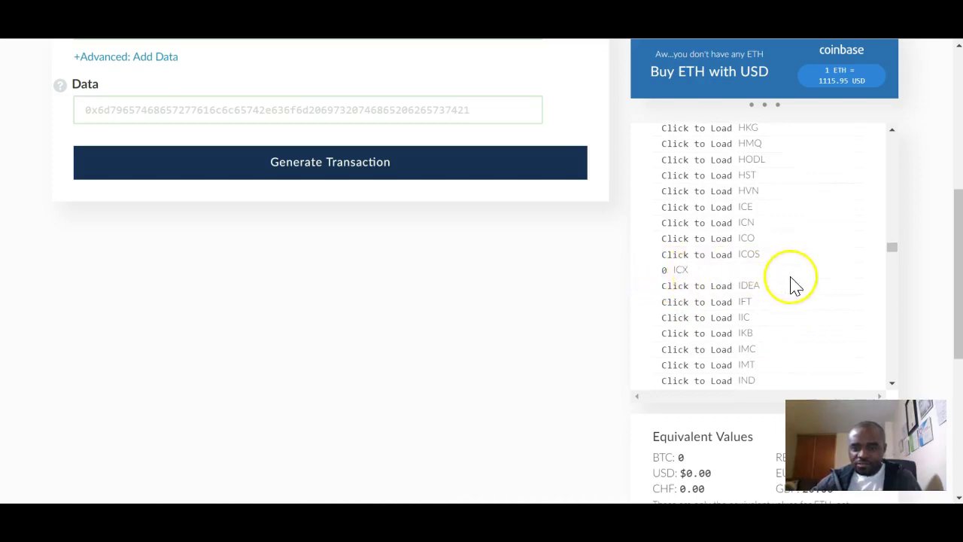
pyautogui.scroll(-3, 823, 301)
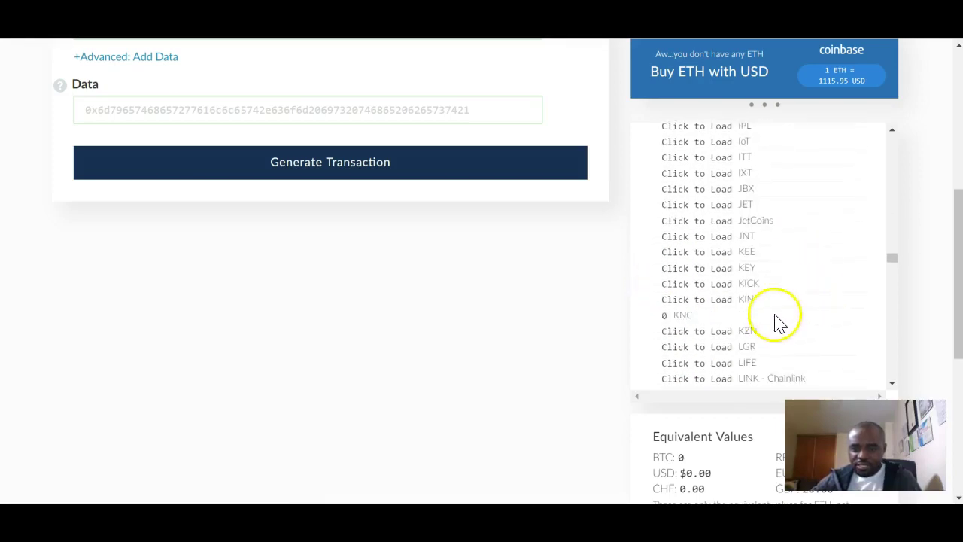
pyautogui.scroll(-5, 797, 326)
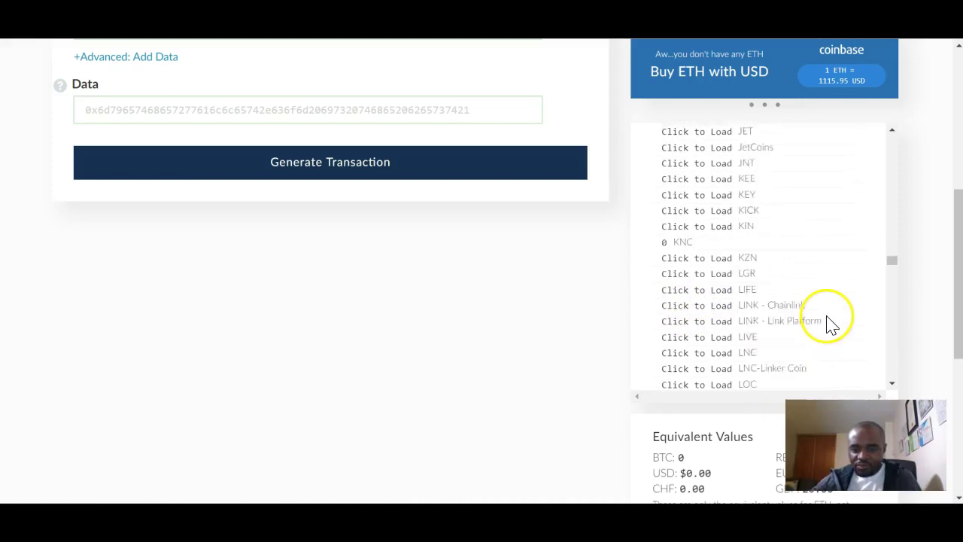
pyautogui.scroll(-8, 831, 323)
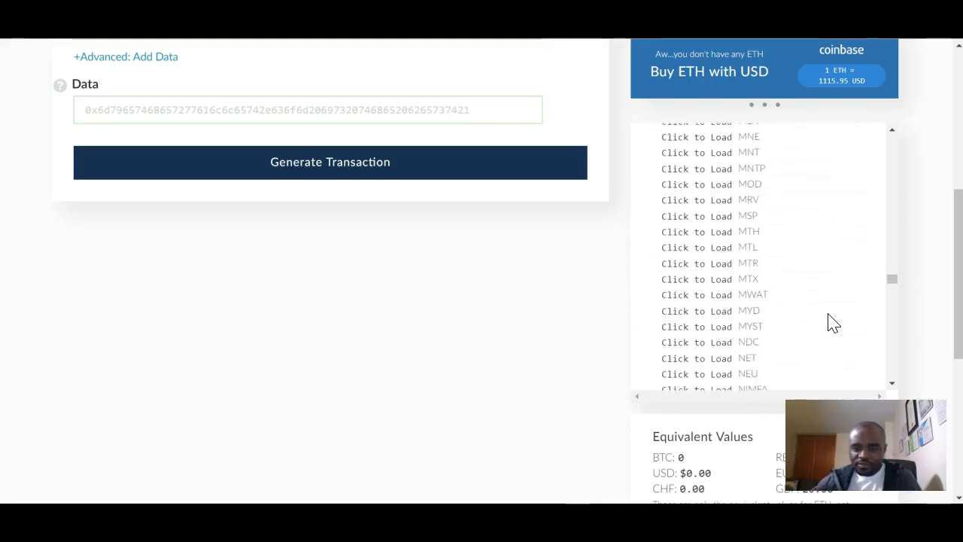
pyautogui.scroll(3, 832, 324)
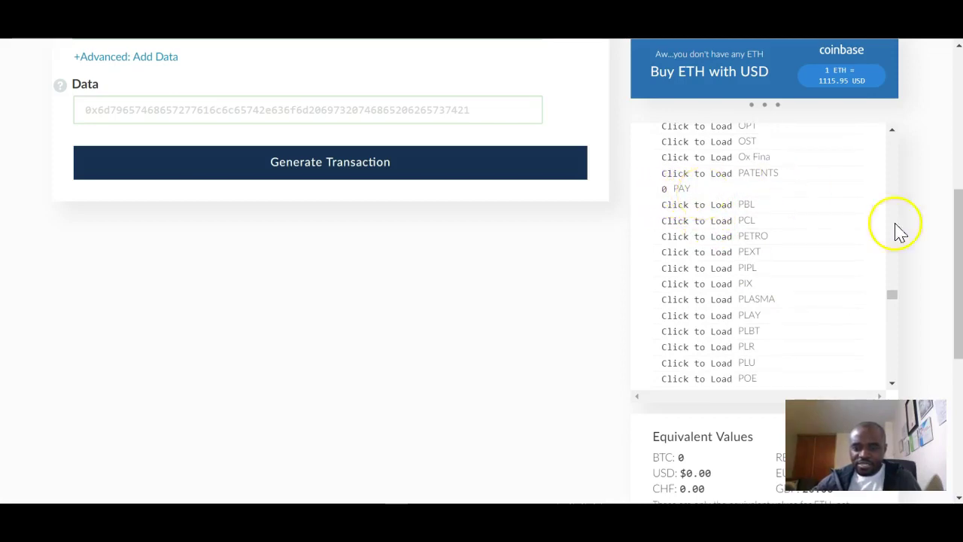
pyautogui.scroll(-3, 848, 292)
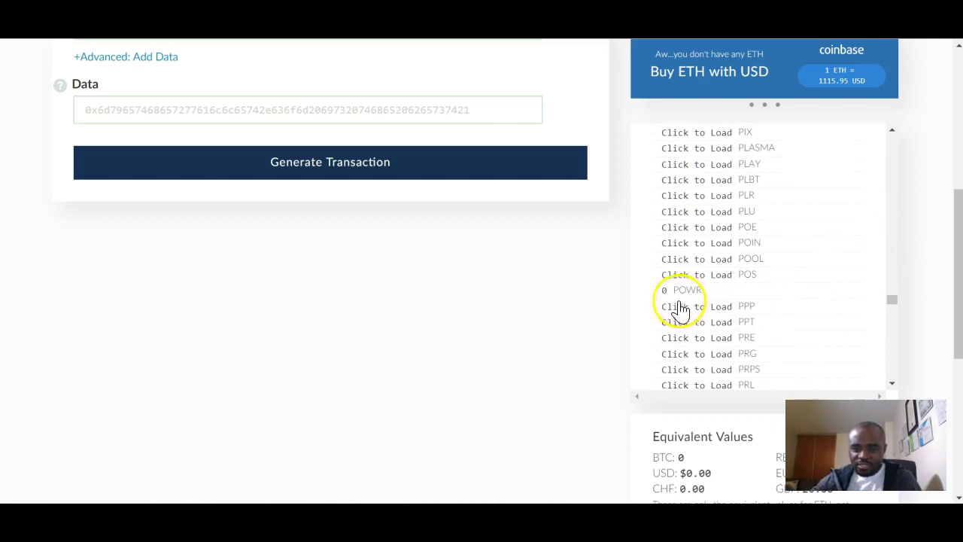
pyautogui.scroll(-8, 819, 294)
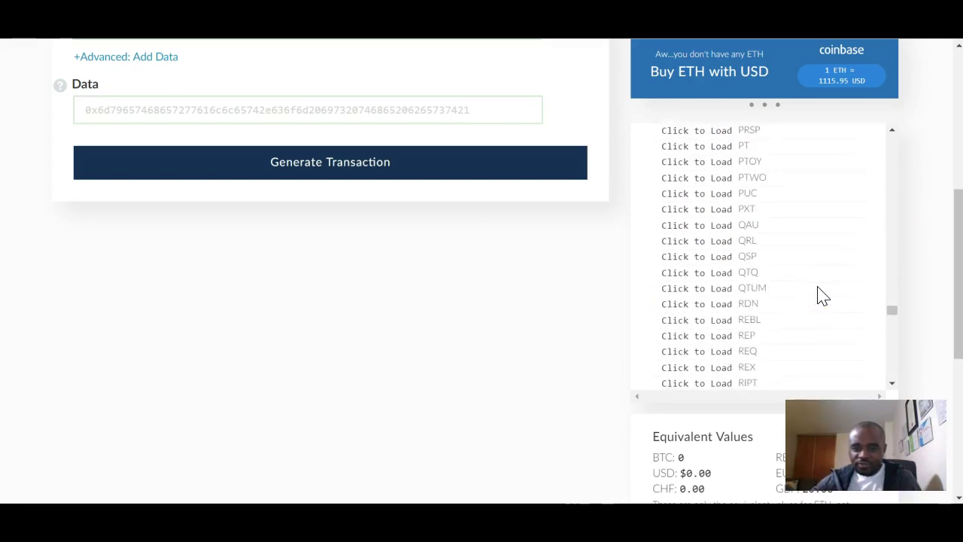
pyautogui.scroll(-5, 822, 294)
pyautogui.scroll(-6, 823, 294)
pyautogui.scroll(-3, 823, 294)
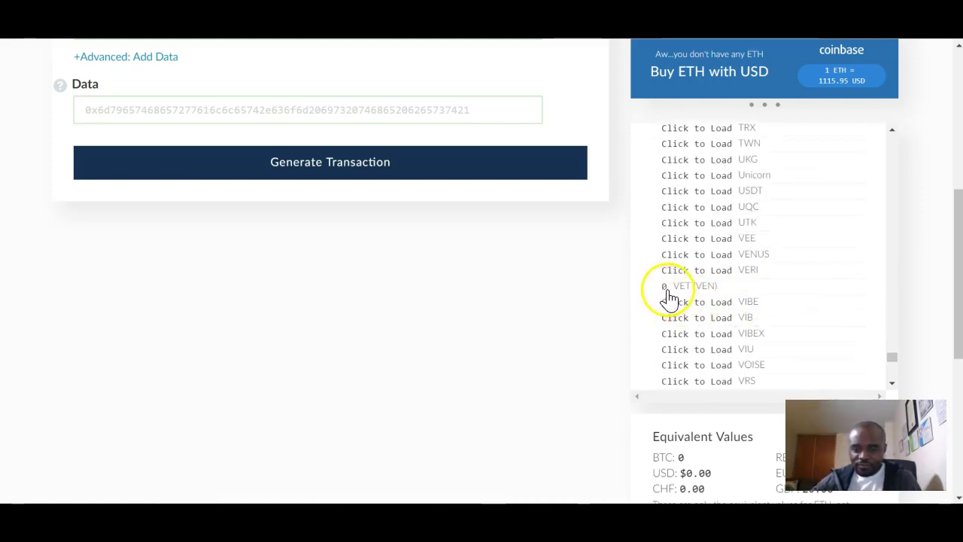
pyautogui.scroll(-3, 827, 298)
pyautogui.scroll(10, 848, 298)
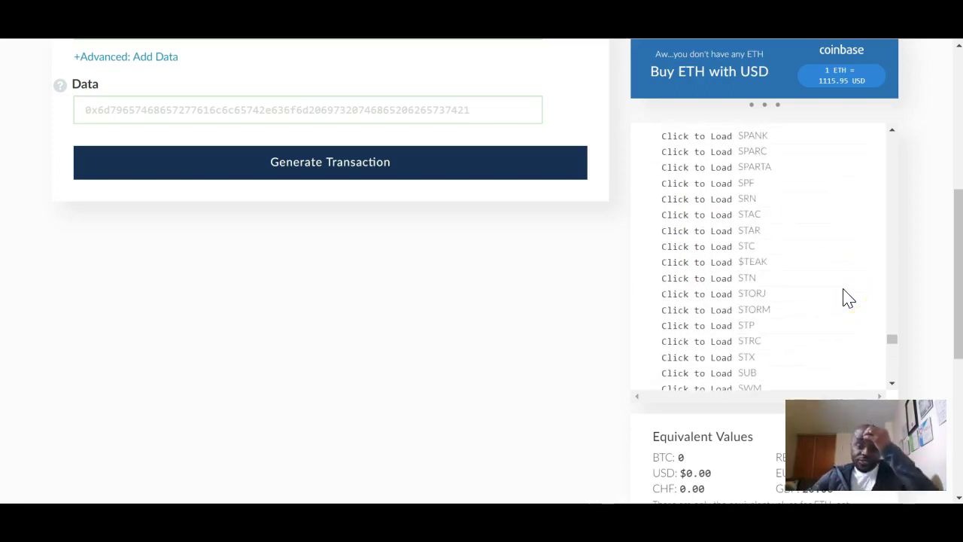
pyautogui.scroll(12, 848, 298)
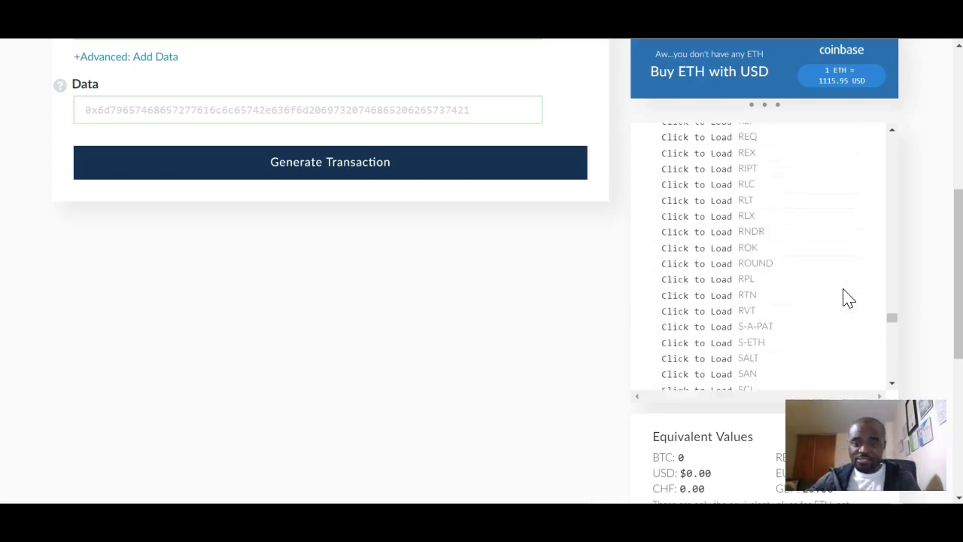
pyautogui.scroll(12, 848, 298)
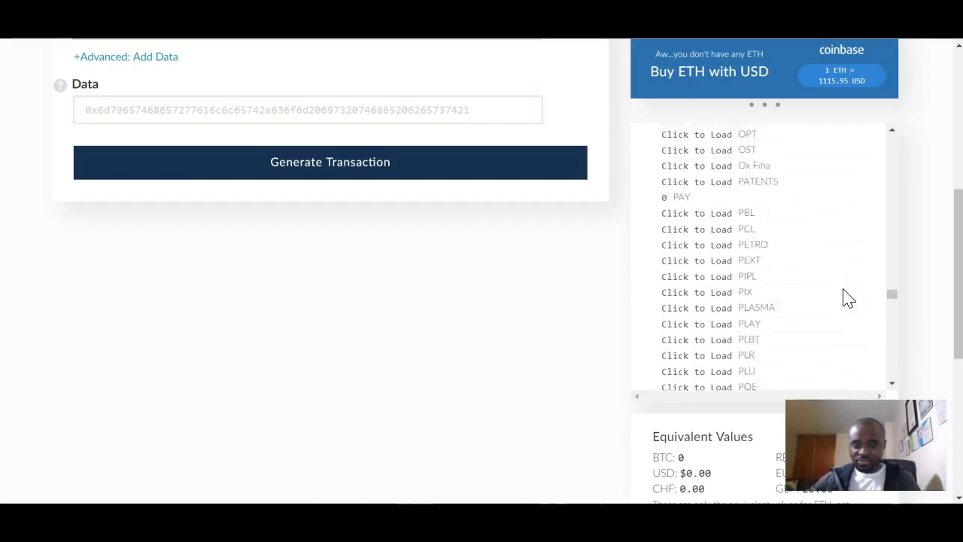
pyautogui.scroll(10, 848, 298)
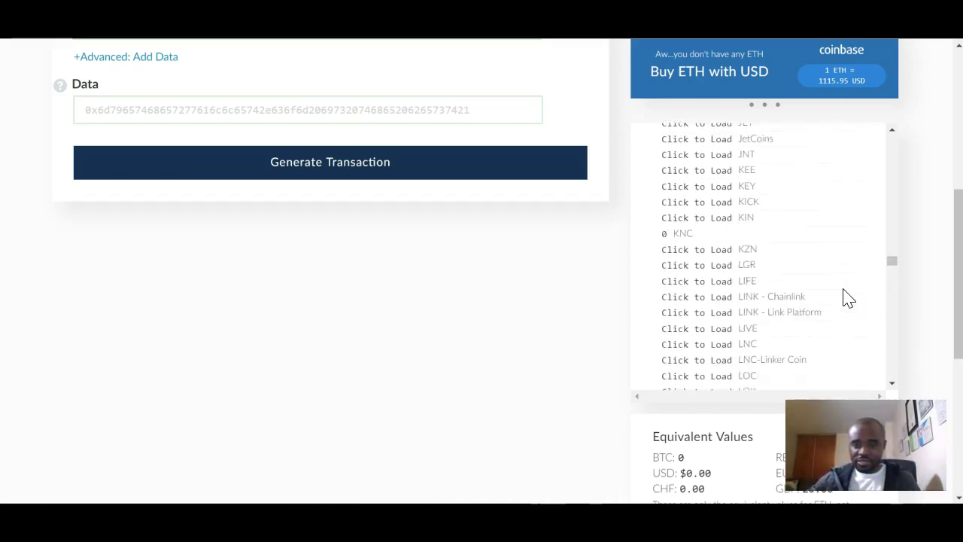
pyautogui.scroll(12, 848, 298)
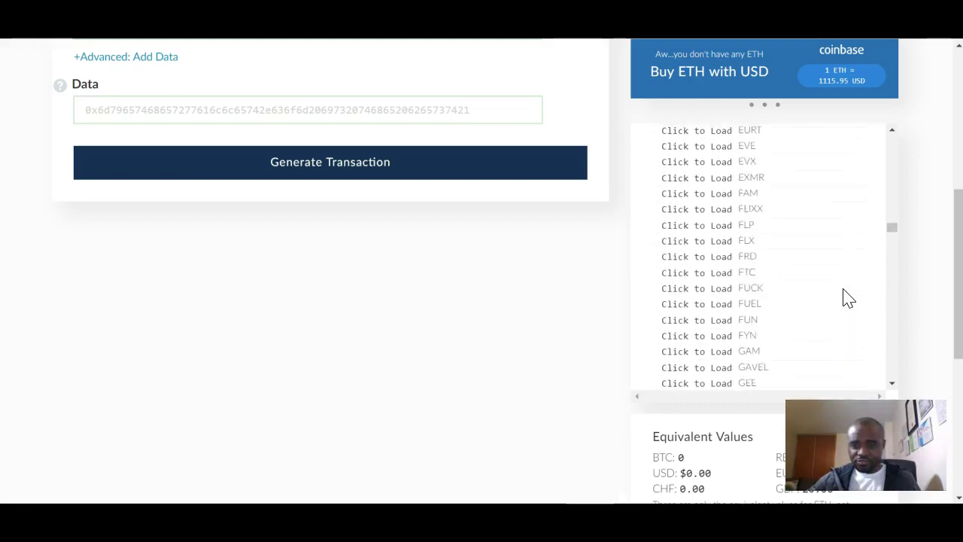
pyautogui.scroll(12, 848, 298)
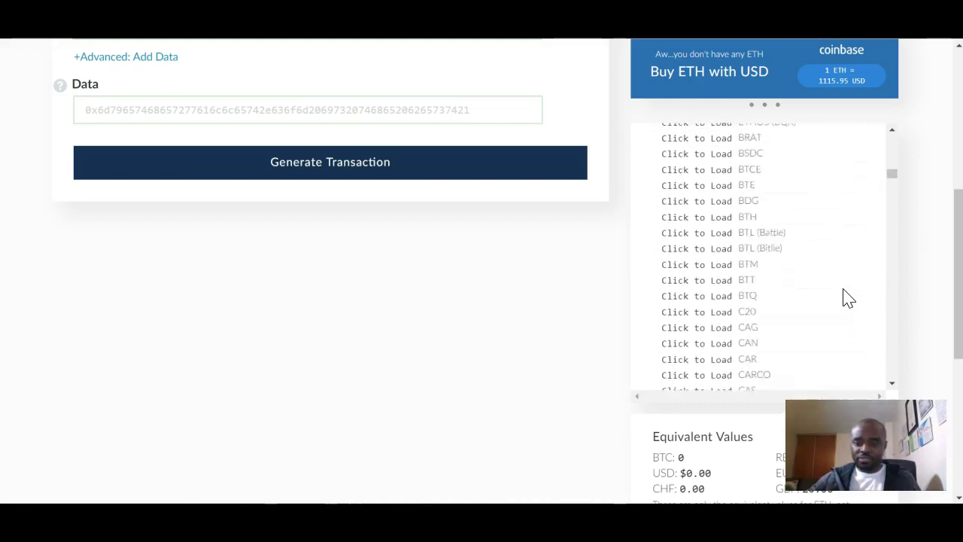
pyautogui.scroll(6, 848, 298)
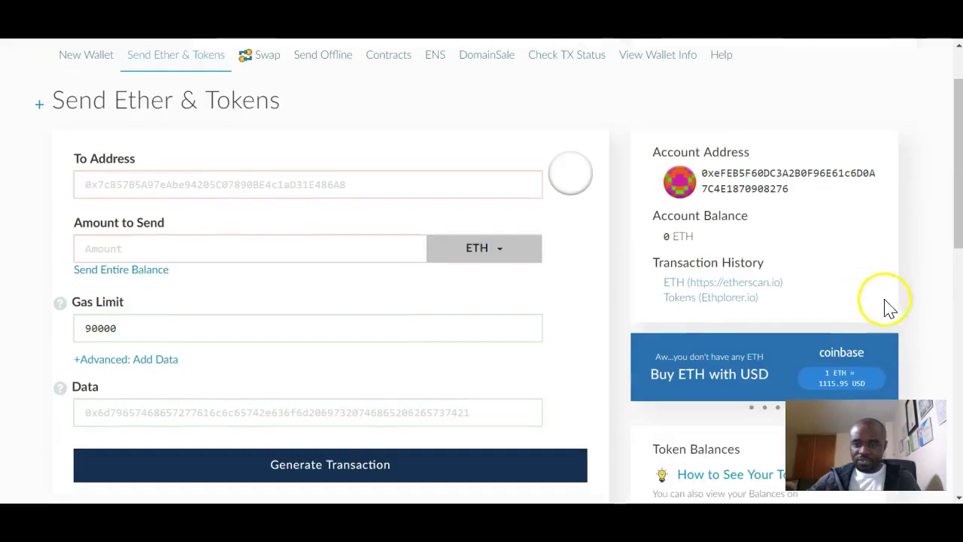